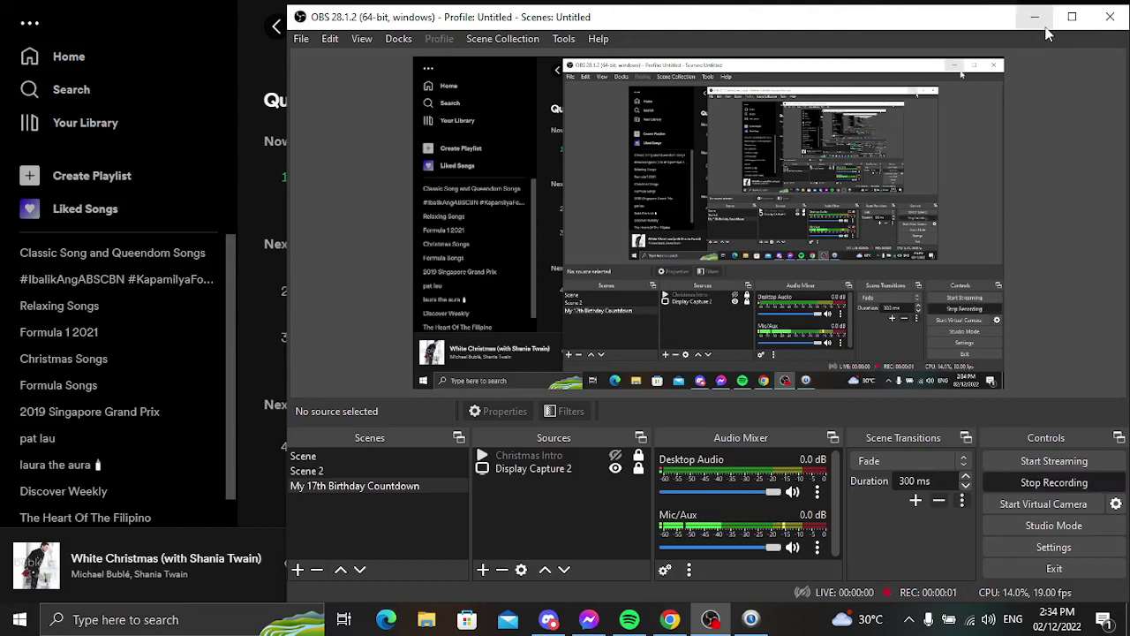
# Step: Minimize OBS Studio to reveal the Spotify queue of Michael Bublé songs
pyautogui.click(1035, 17)
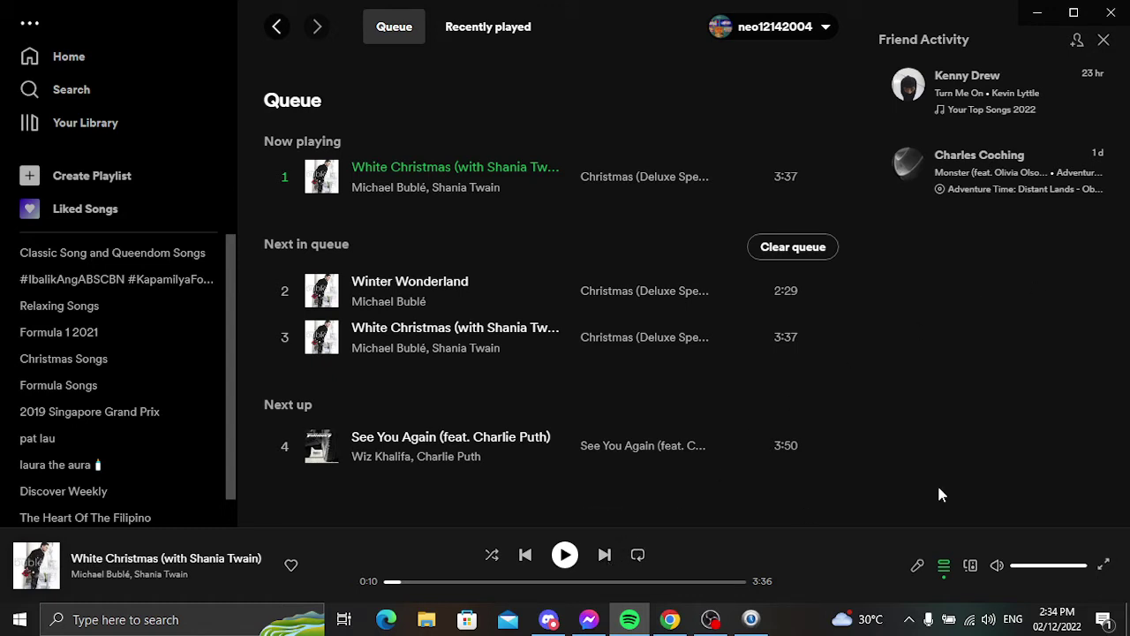
# Step: Skip ahead to Winter Wonderland by Michael Bublé and let it play
pyautogui.hotkey('ctrl', 'Right')
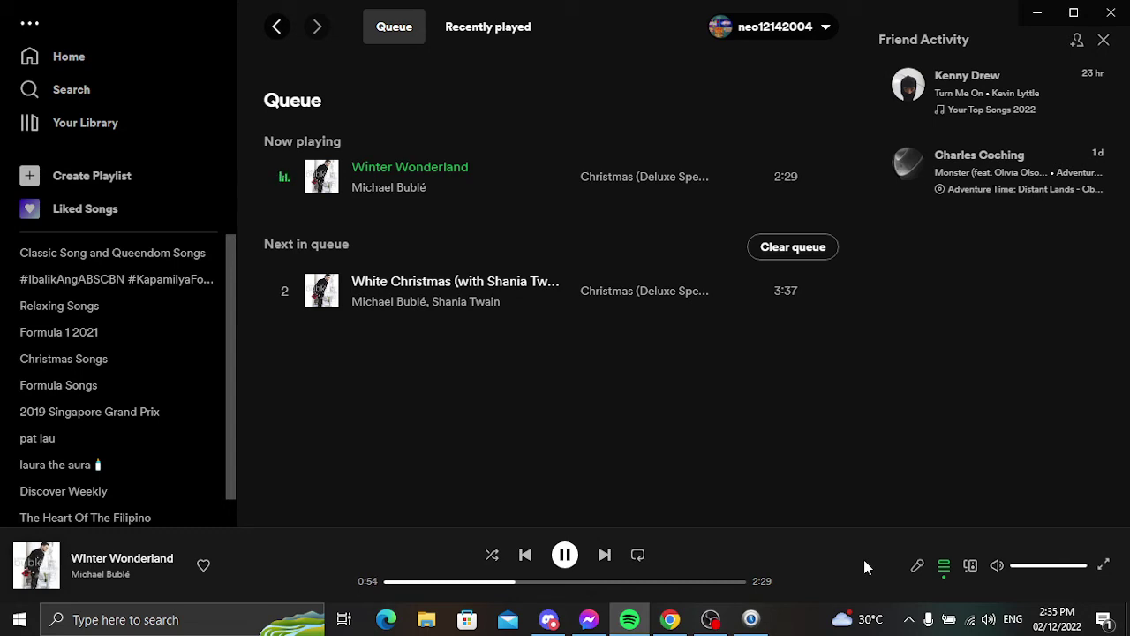
# Step: Skip to White Christmas (with Shania Twain) and pause it at 0:53
pyautogui.click(606, 554)
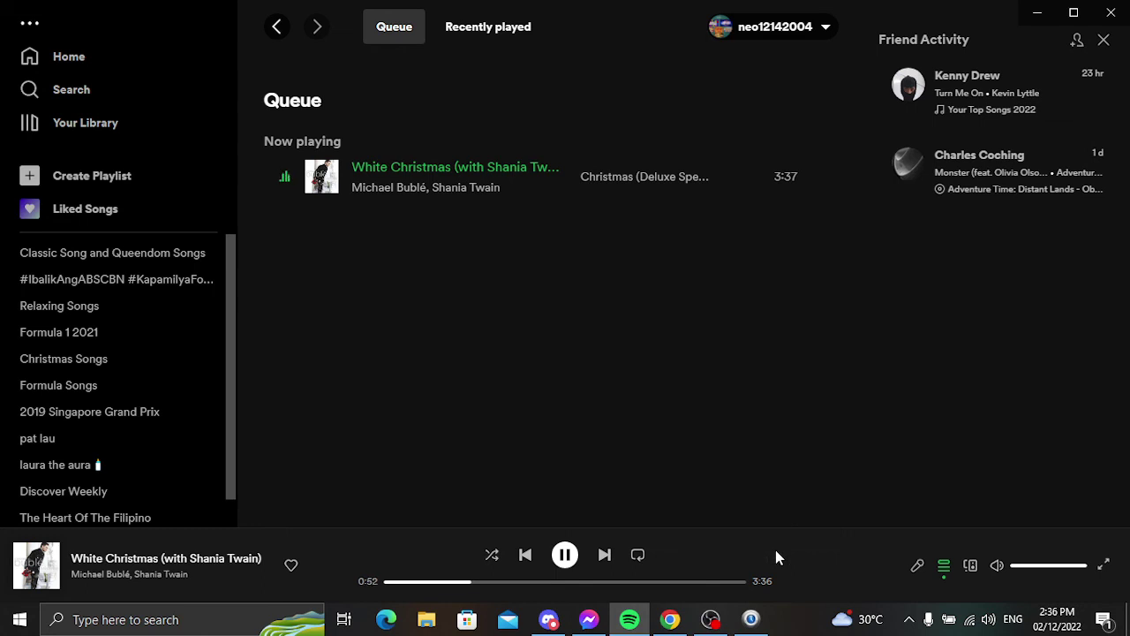
pyautogui.press('space')
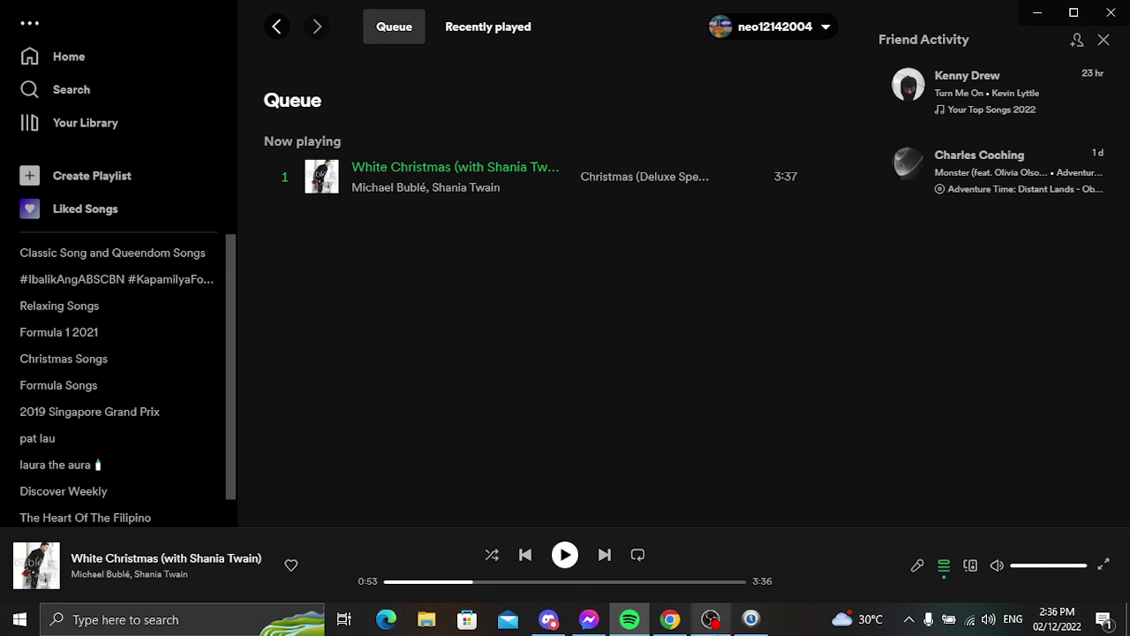
# Step: Restore the OBS Studio window from the taskbar while recording continues
pyautogui.click(711, 619)
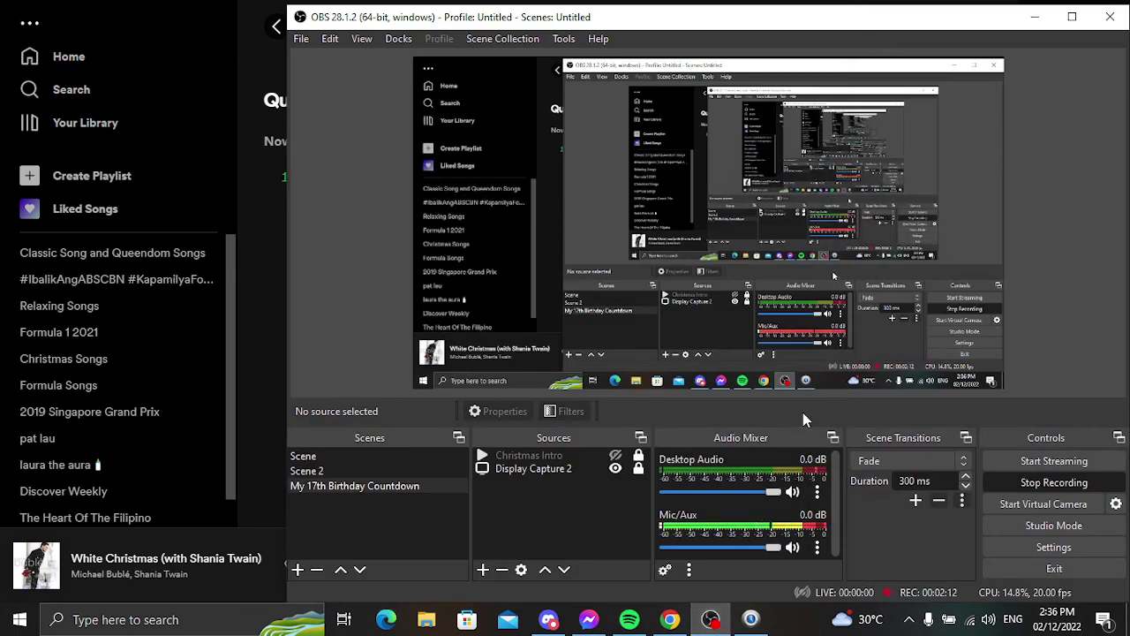